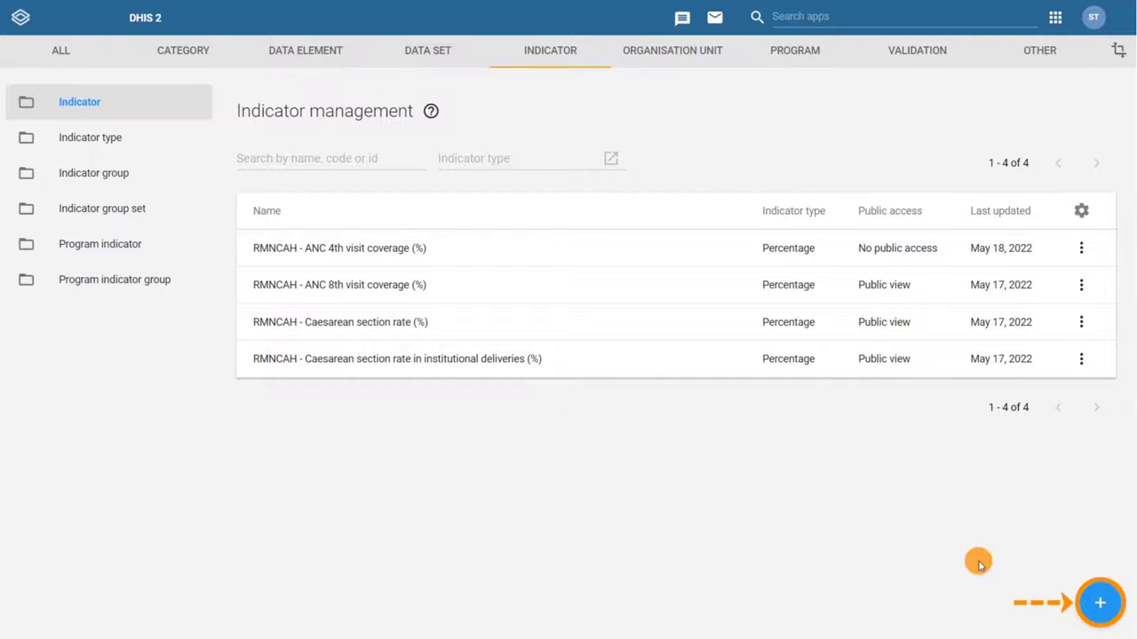
- Create a new indicator 'RMNCAH - ANC 1-8 dropout rate', short name 'ANC 1-8 dropout rate', with a numerator/denominator description
{"action": "left_click", "coordinate": [1098, 603]}
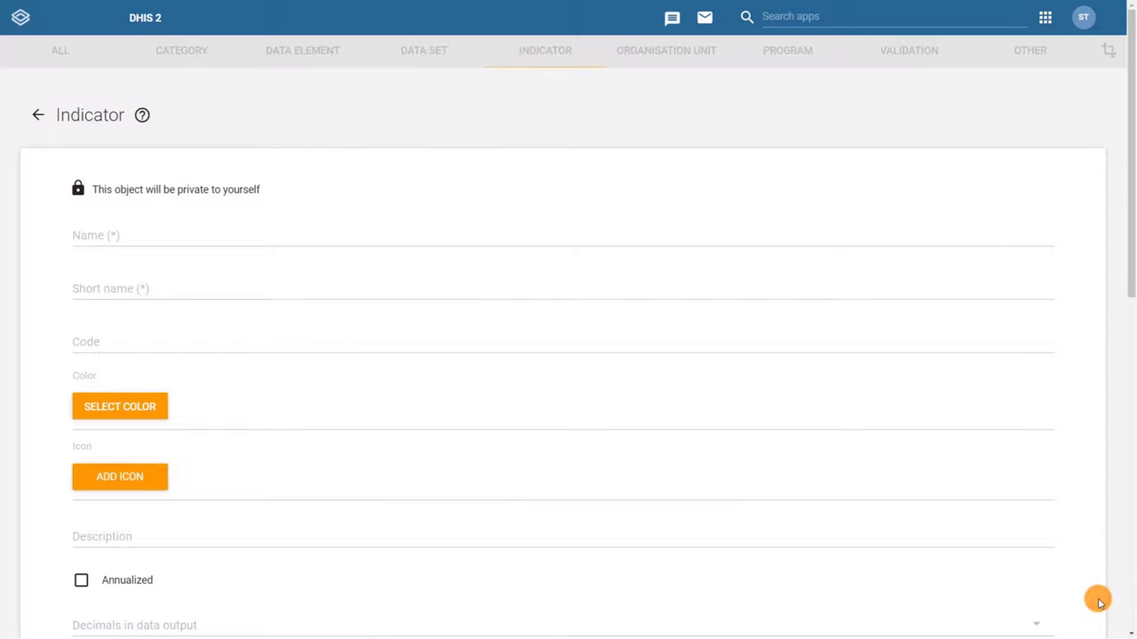
{"action": "left_click", "coordinate": [84, 235]}
{"action": "type", "text": "RMNCAH - ANC 1-8 dropout rate"}
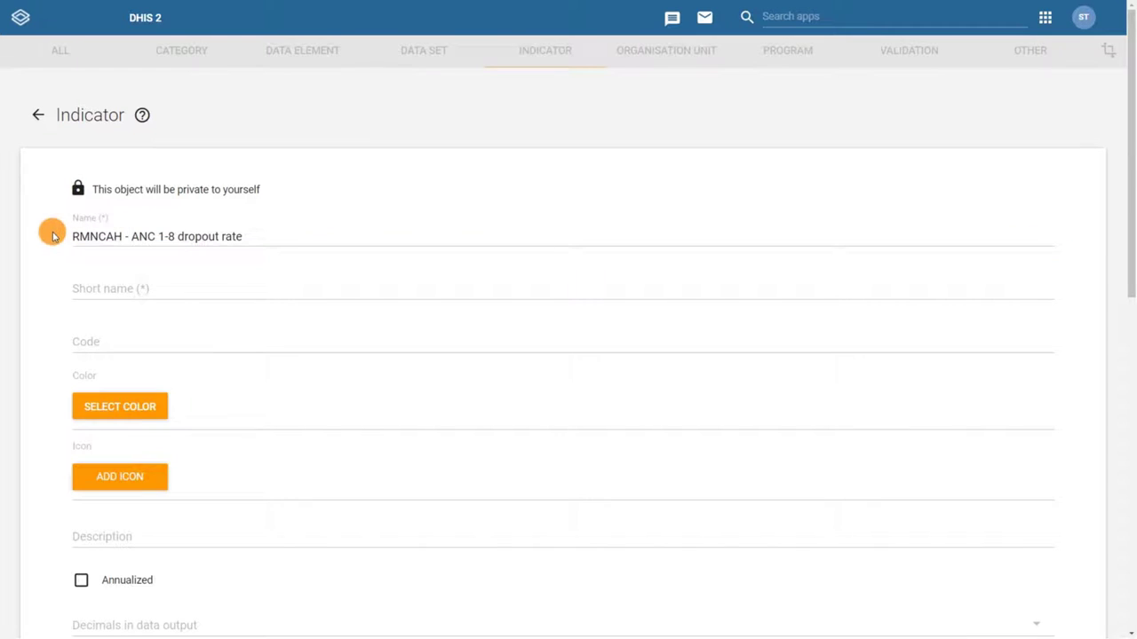
{"action": "left_click", "coordinate": [74, 285]}
{"action": "type", "text": "ANC 1-8 dropout rate"}
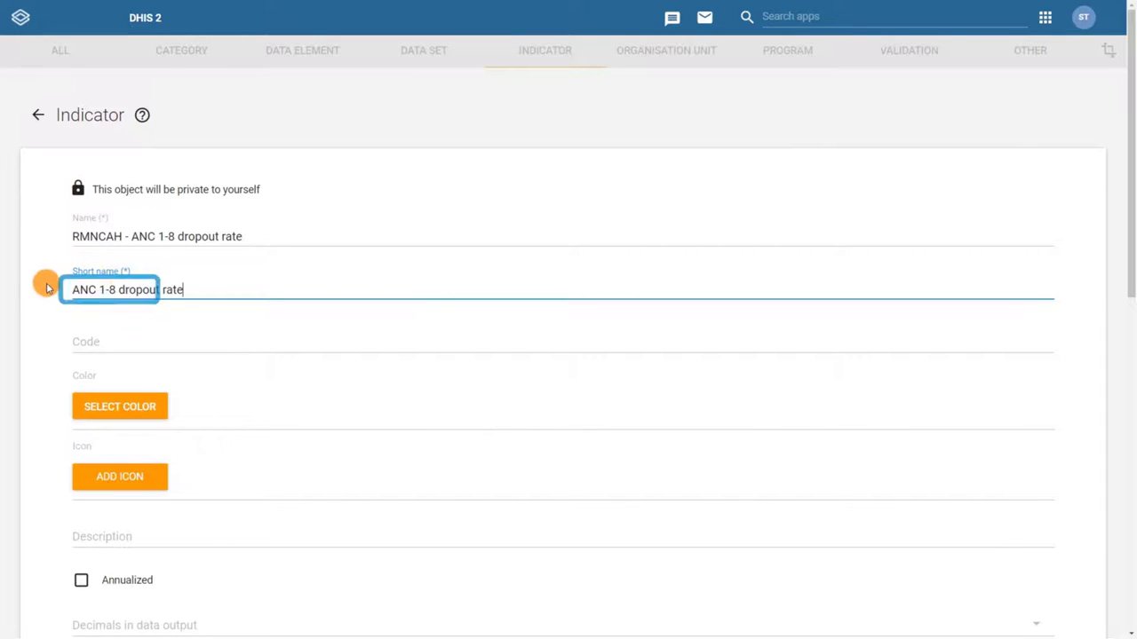
{"action": "left_click", "coordinate": [46, 286]}
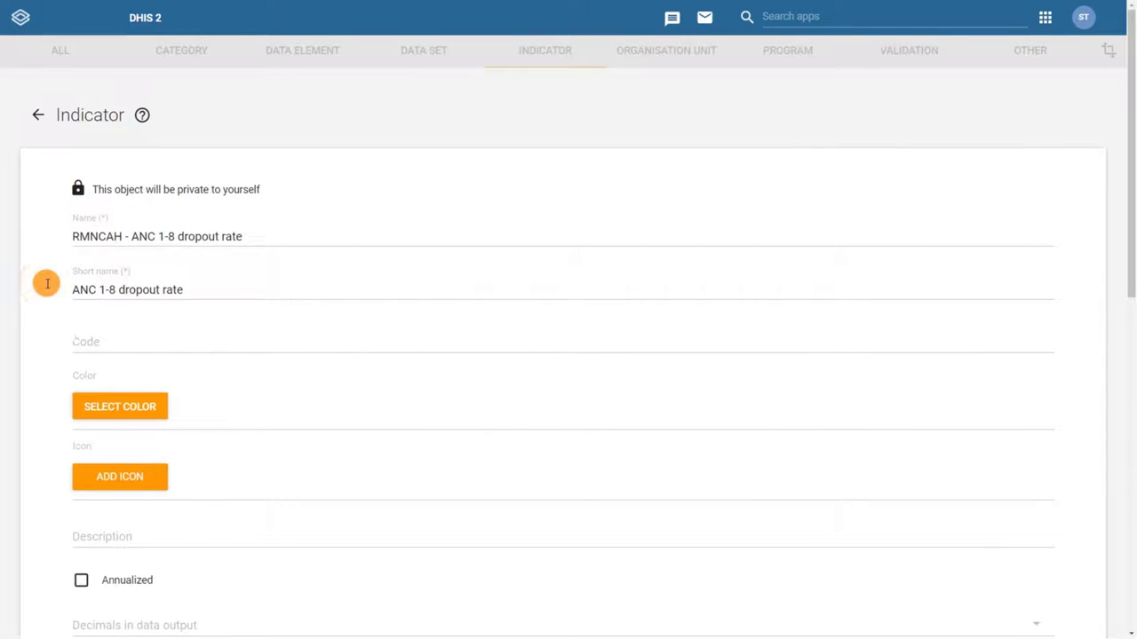
{"action": "left_click", "coordinate": [81, 541]}
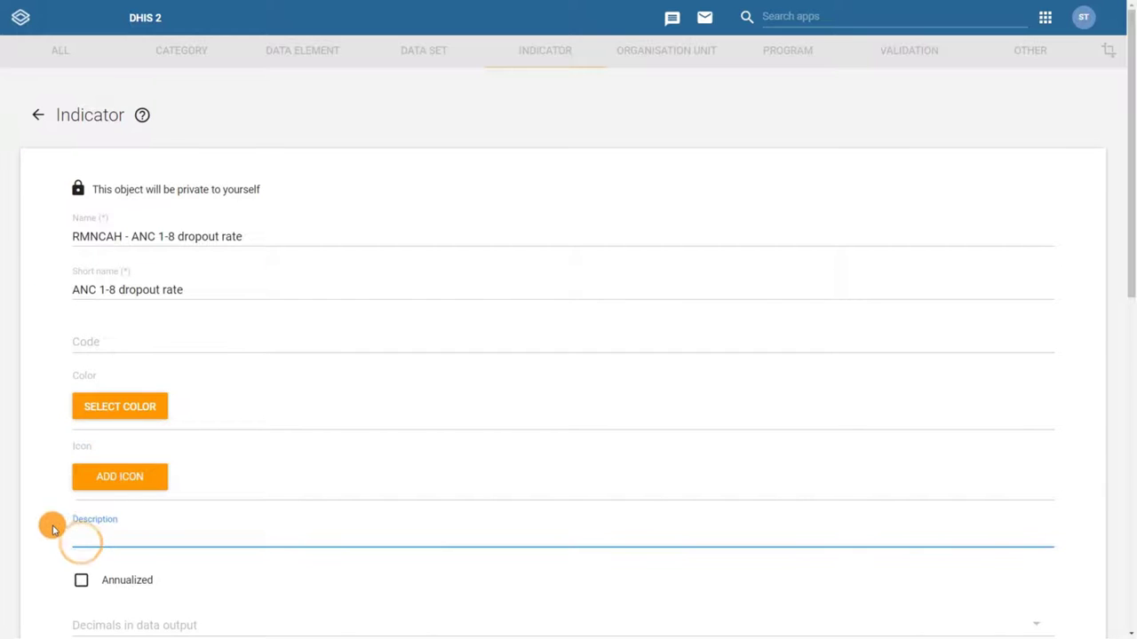
{"action": "type", "text": "Description: Numerator: ANC 1st visit - ANC 8 visit Denominator: ANC 1st visit Works as a proxy to measure the proportion of expectant mothers who did not complete the full course of recommended ANC visits after attending their 1st ANC visit. This data should be looked at yearly in a typical scenario."}
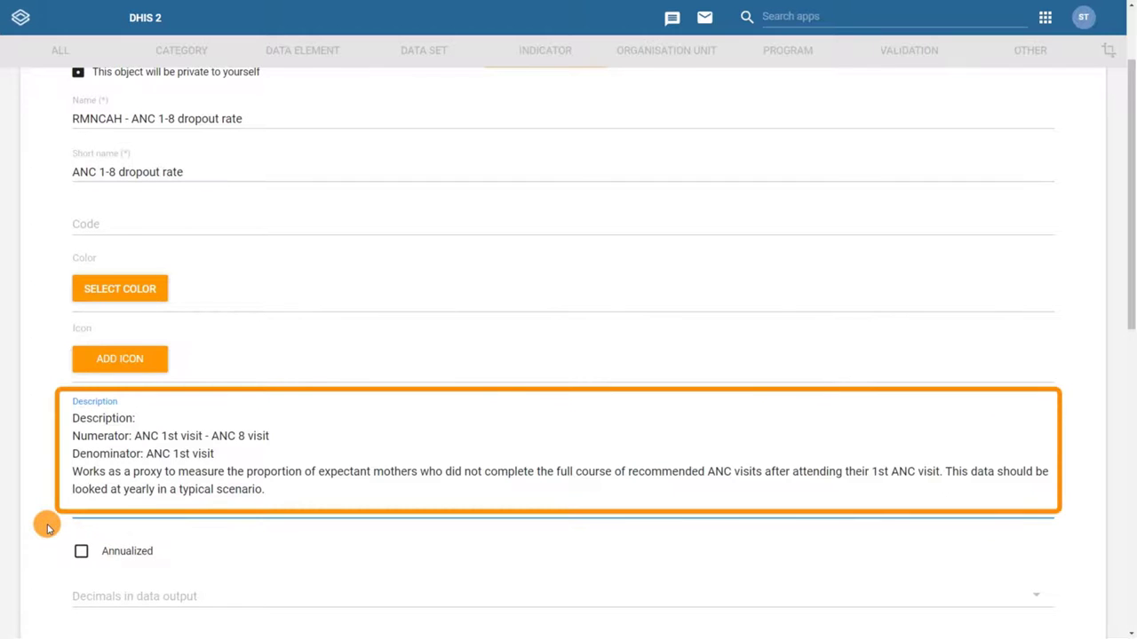
{"action": "left_click", "coordinate": [48, 528]}
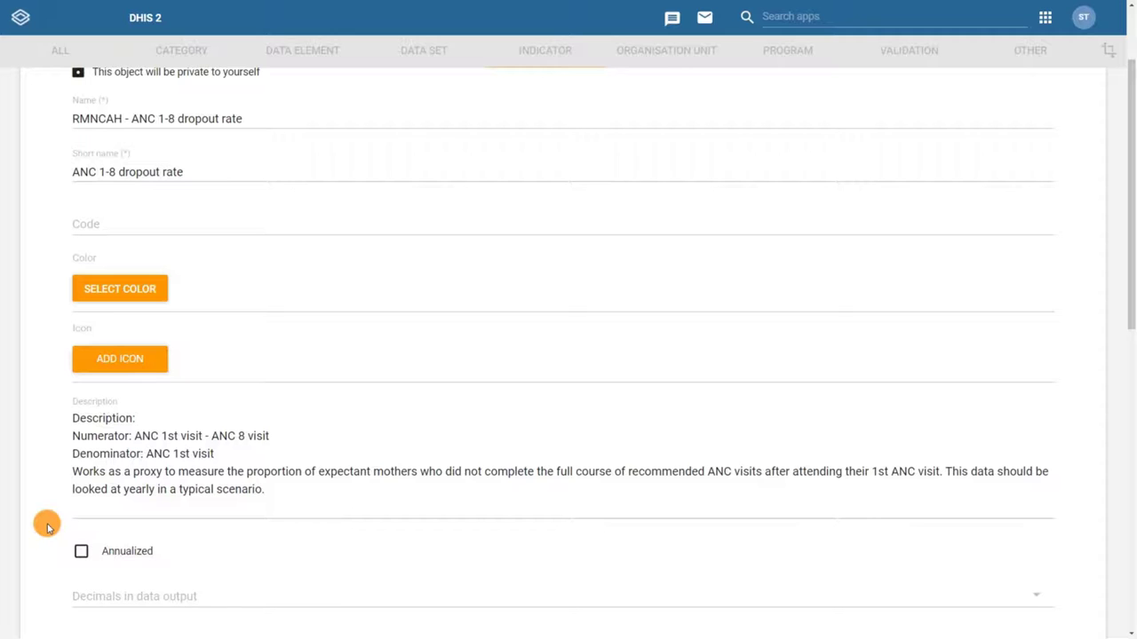
- Set the indicator type to Percentage
{"action": "scroll", "coordinate": [47, 527], "scroll_direction": "down", "scroll_amount": 6}
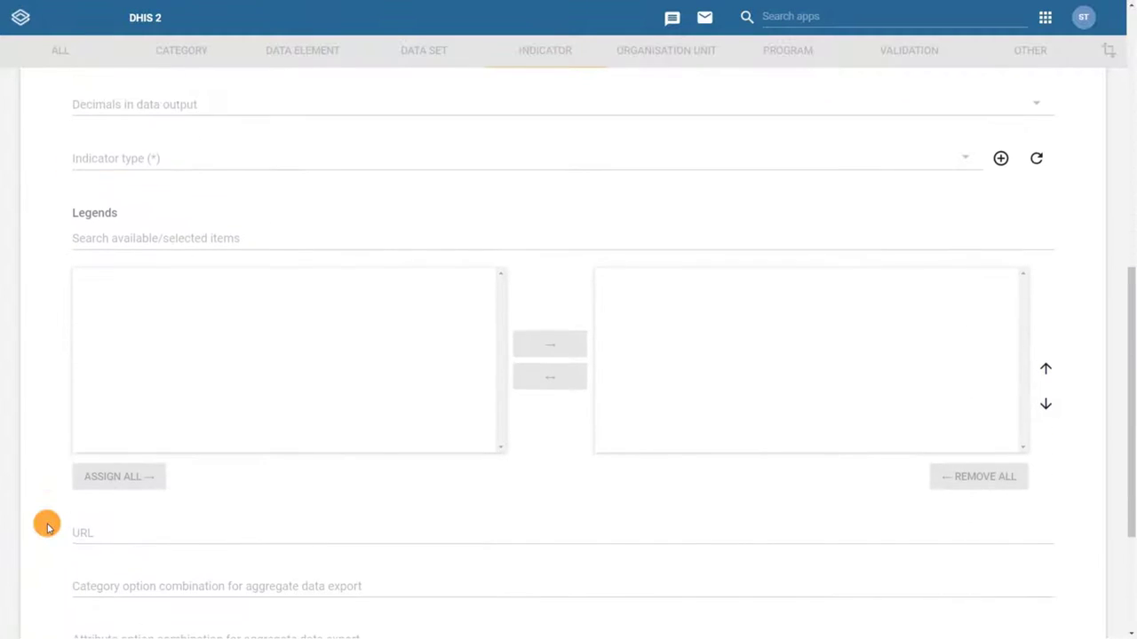
{"action": "left_click", "coordinate": [98, 159]}
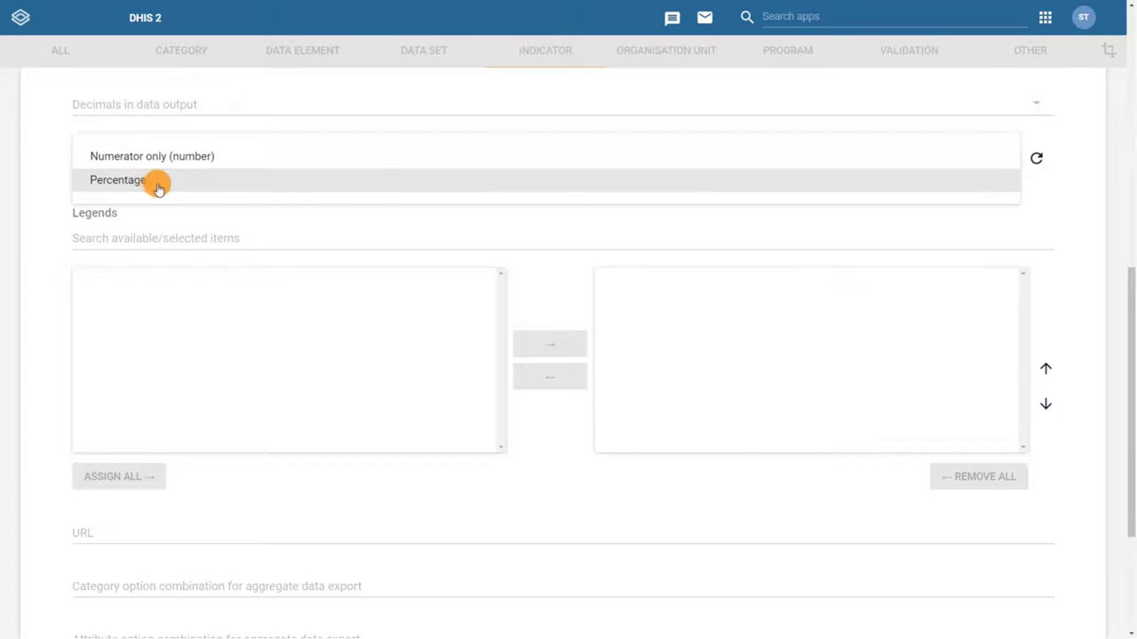
{"action": "left_click", "coordinate": [158, 188]}
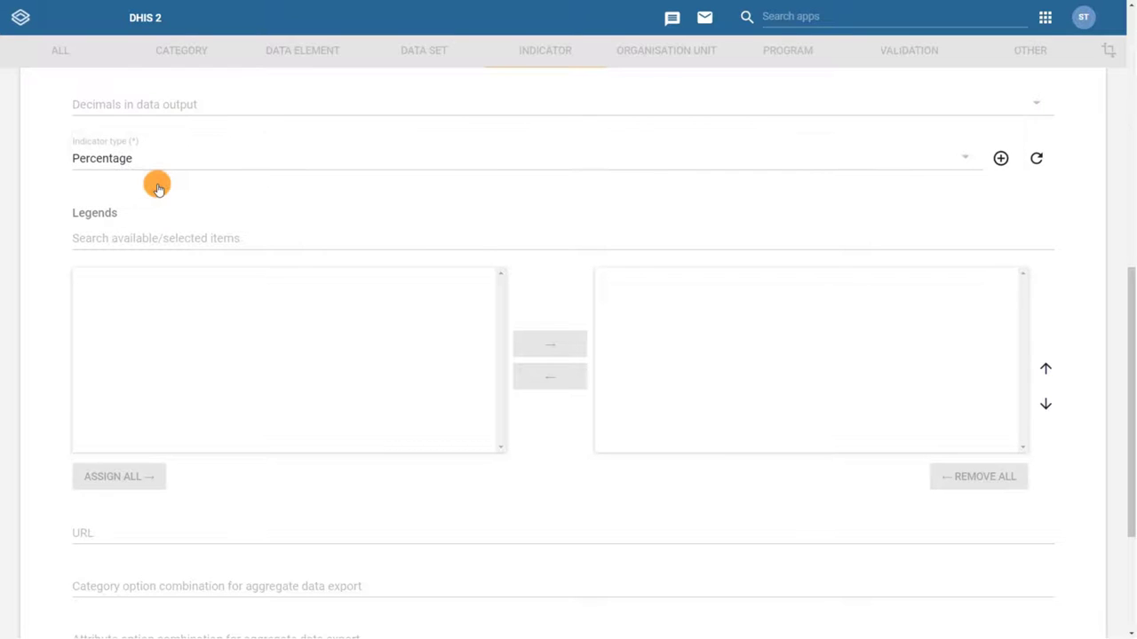
{"action": "scroll", "coordinate": [53, 188], "scroll_direction": "down", "scroll_amount": 3}
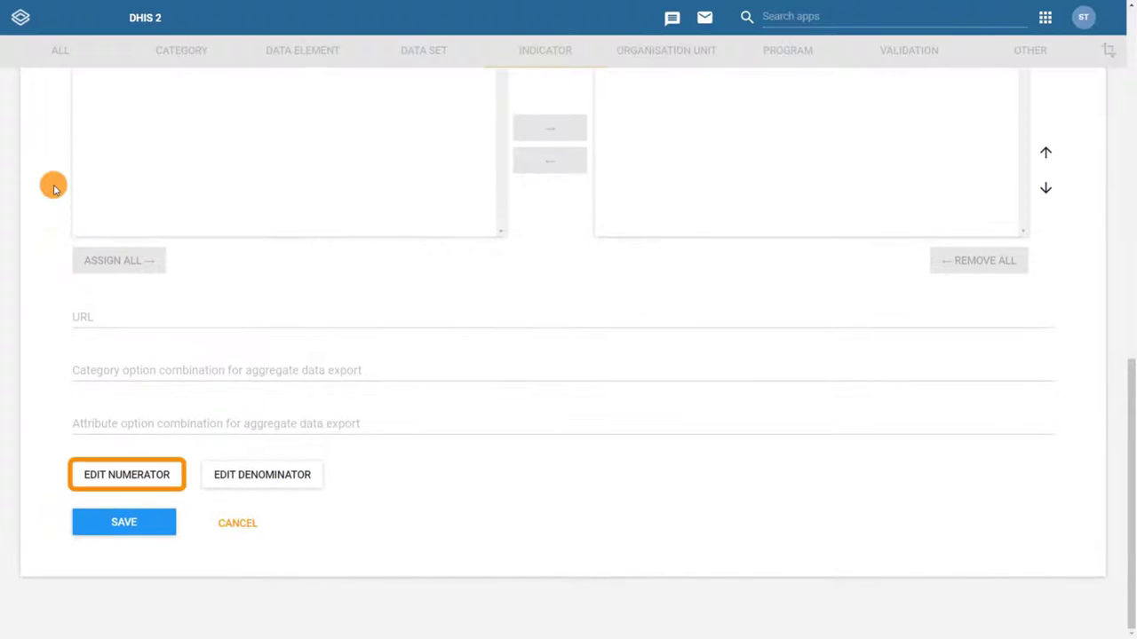
- Describe the numerator as 'ANC 1 - ANC 8' and add RMNCAH - ANC 1st visit as its first term
{"action": "left_click", "coordinate": [80, 475]}
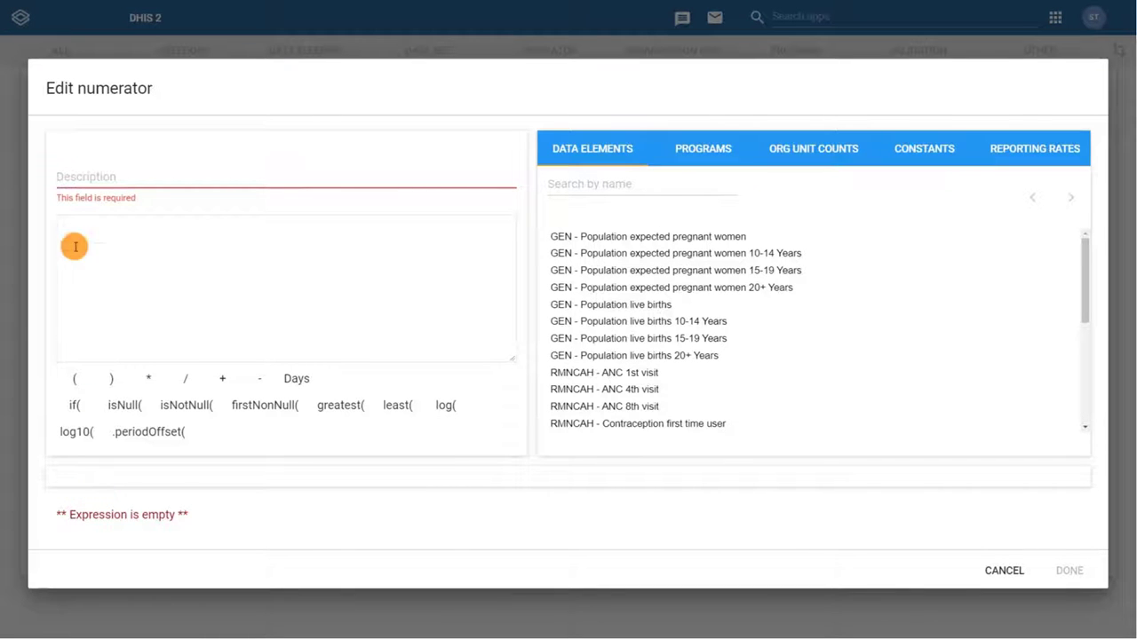
{"action": "left_click", "coordinate": [68, 182]}
{"action": "type", "text": "ANC 1 - ANC 8"}
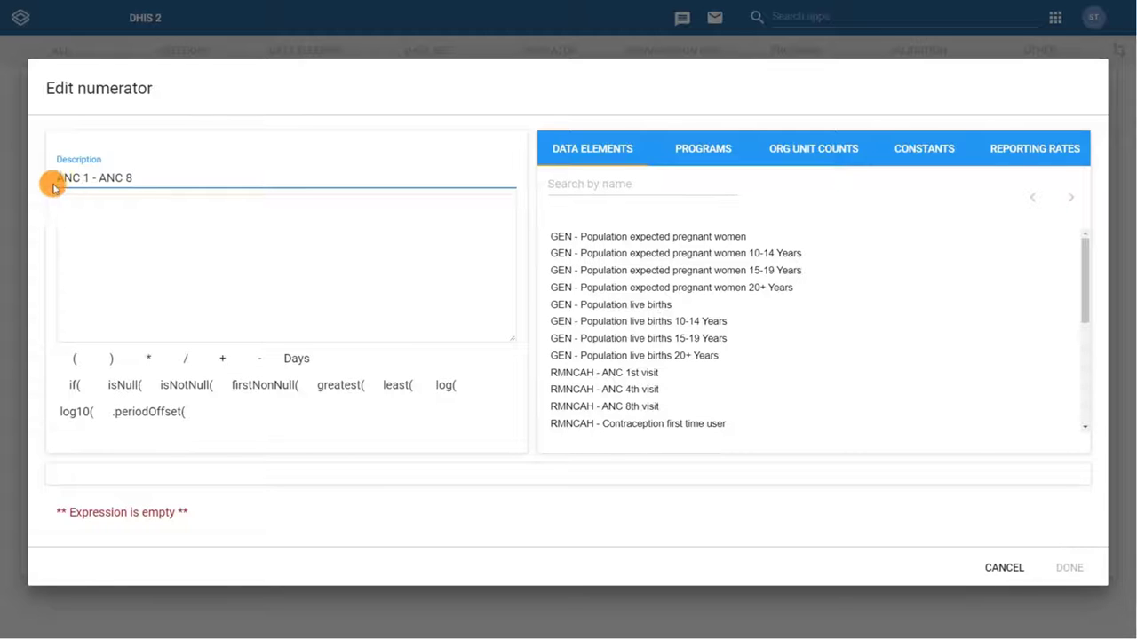
{"action": "left_click", "coordinate": [49, 184]}
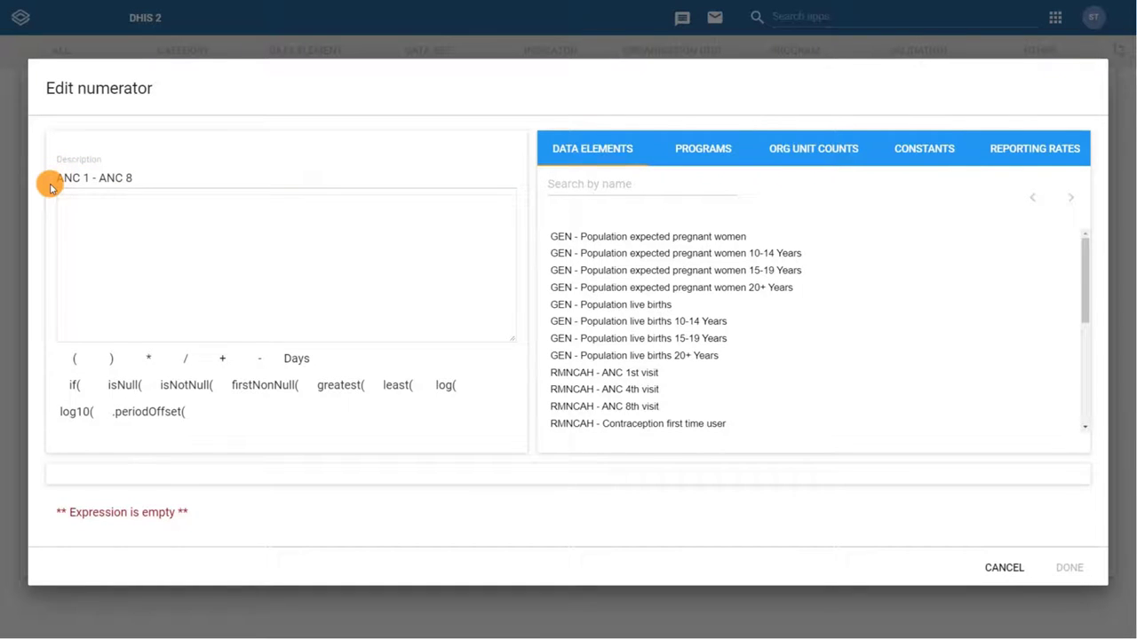
{"action": "left_click", "coordinate": [586, 184]}
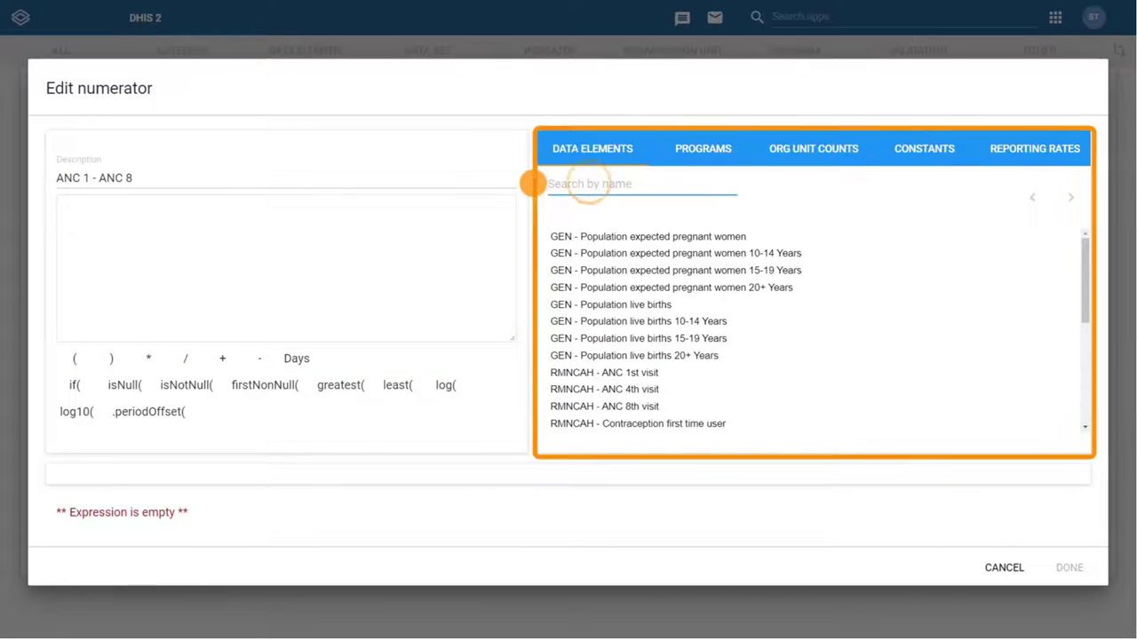
{"action": "type", "text": "A"}
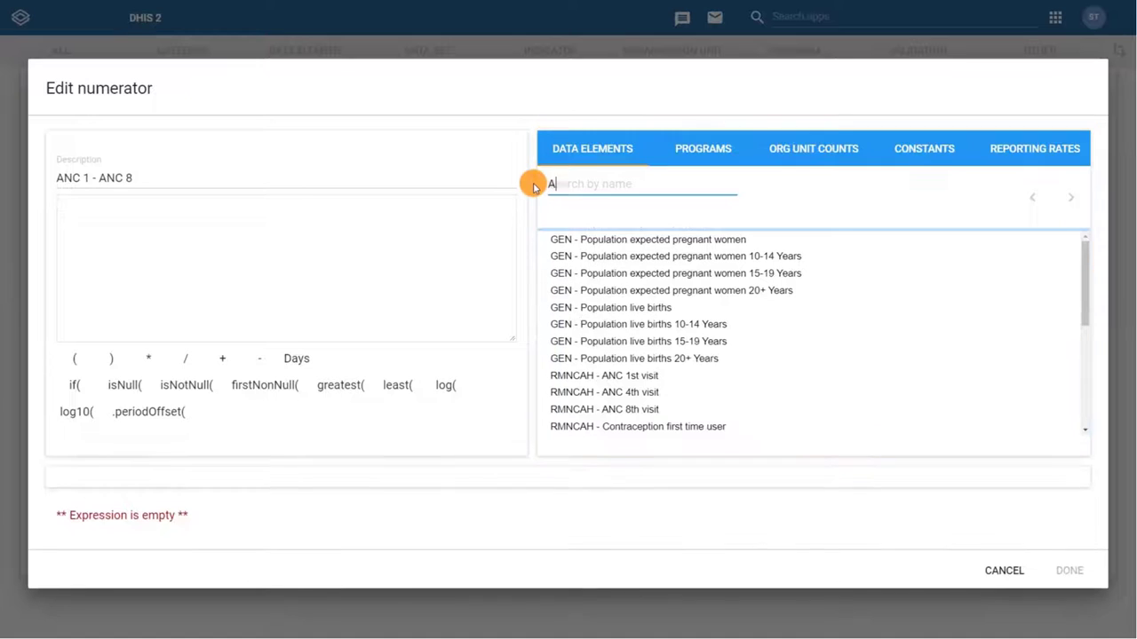
{"action": "type", "text": "NC"}
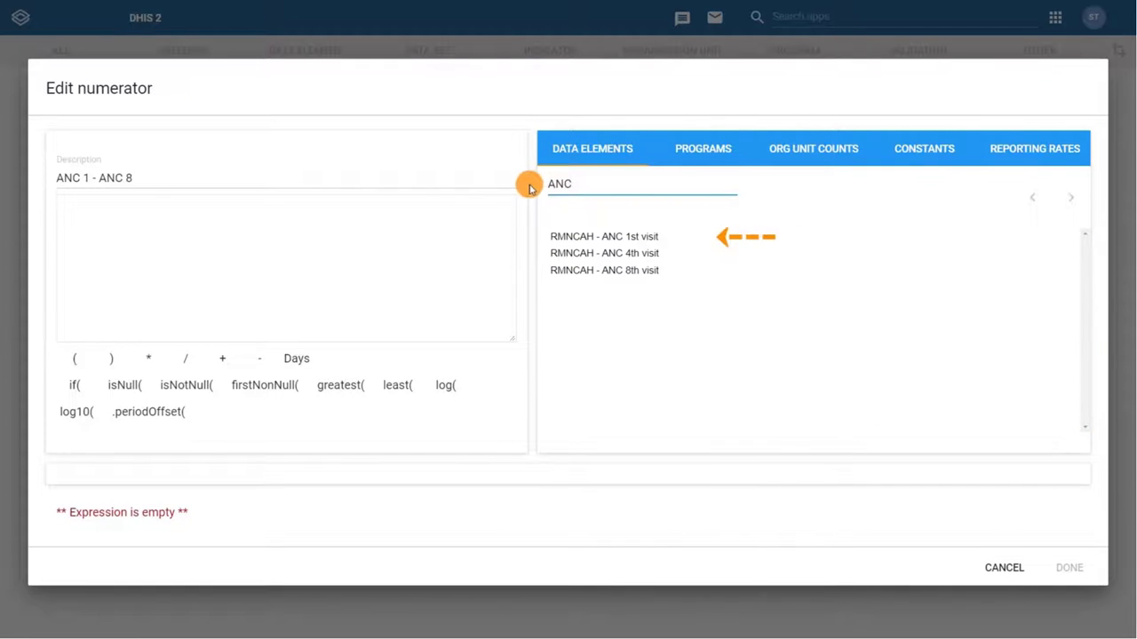
{"action": "double_click", "coordinate": [561, 238]}
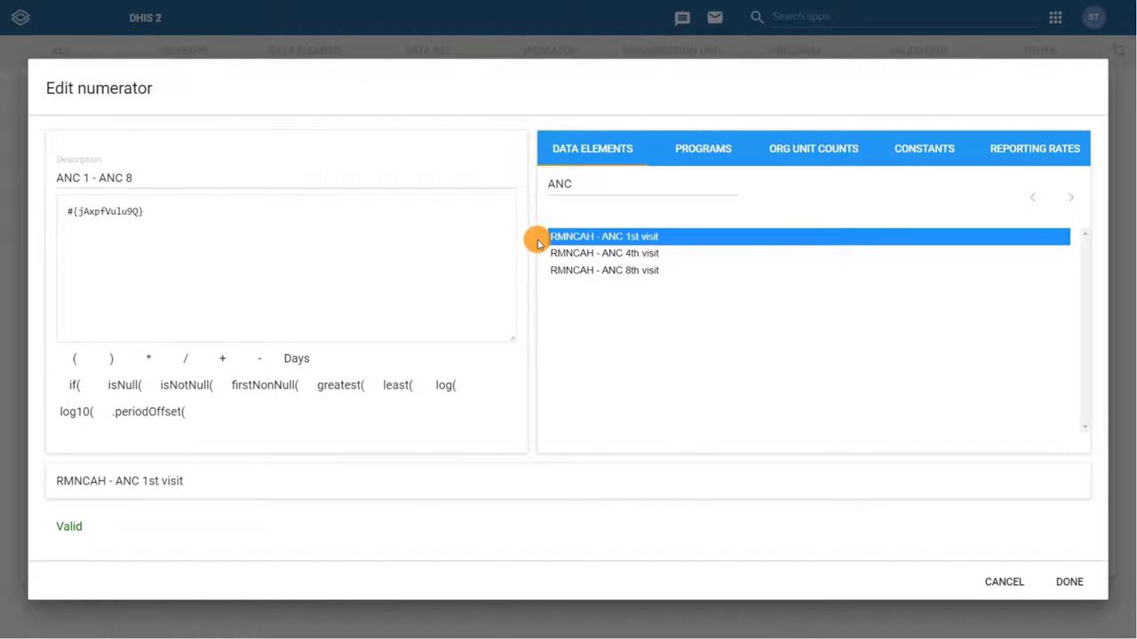
- Subtract RMNCAH - ANC 8th visit in the numerator and accept the formula
{"action": "left_click", "coordinate": [262, 365]}
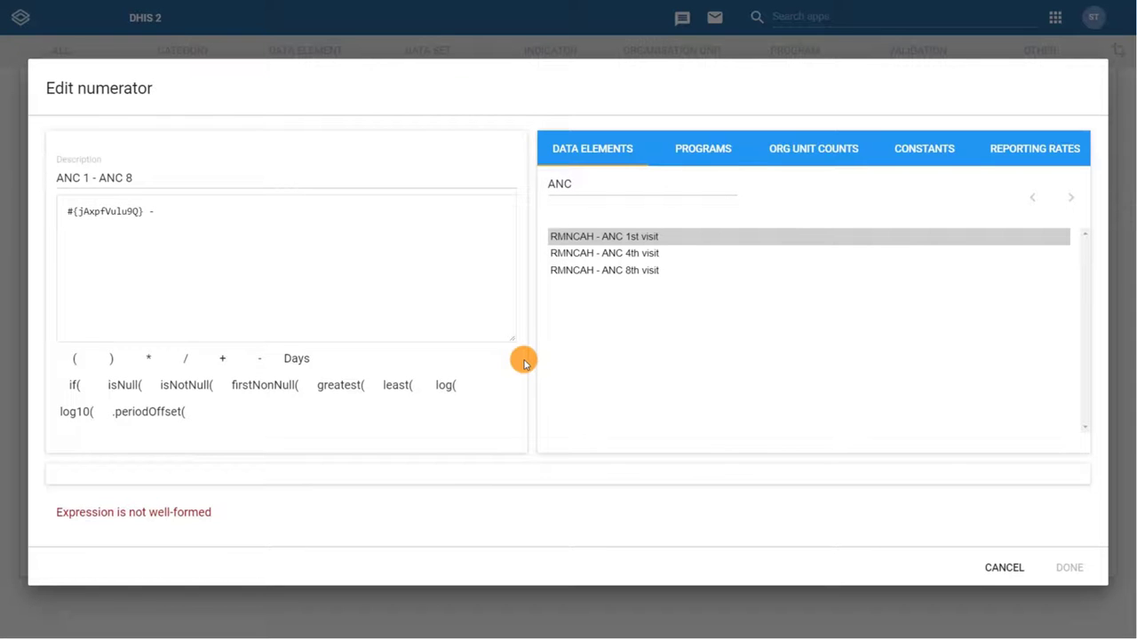
{"action": "left_click", "coordinate": [561, 271]}
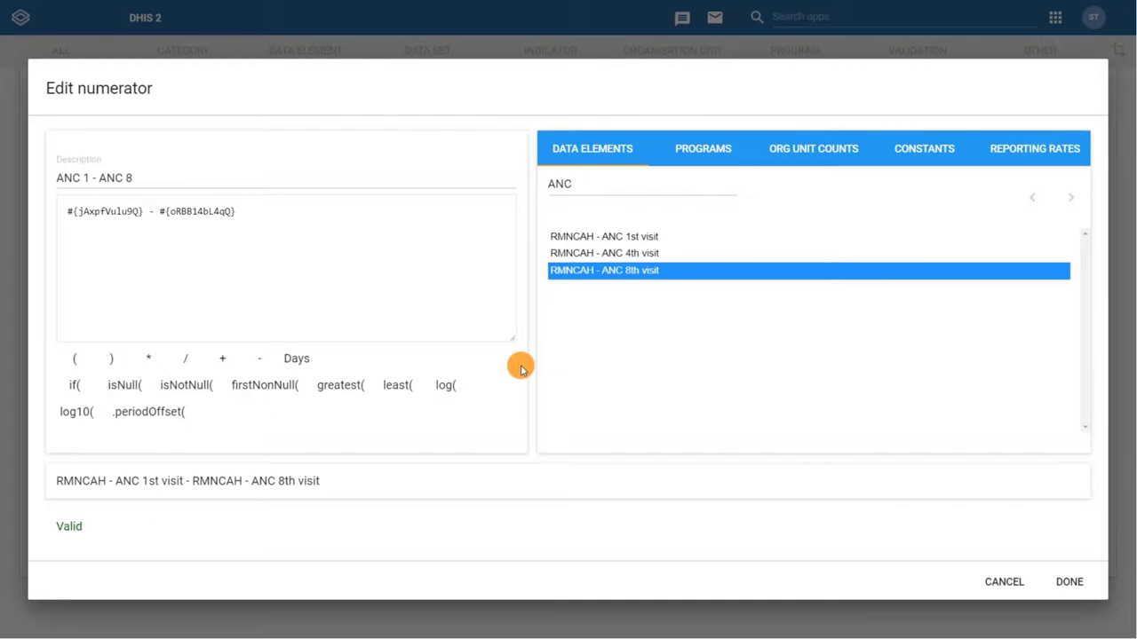
{"action": "left_click", "coordinate": [1070, 582]}
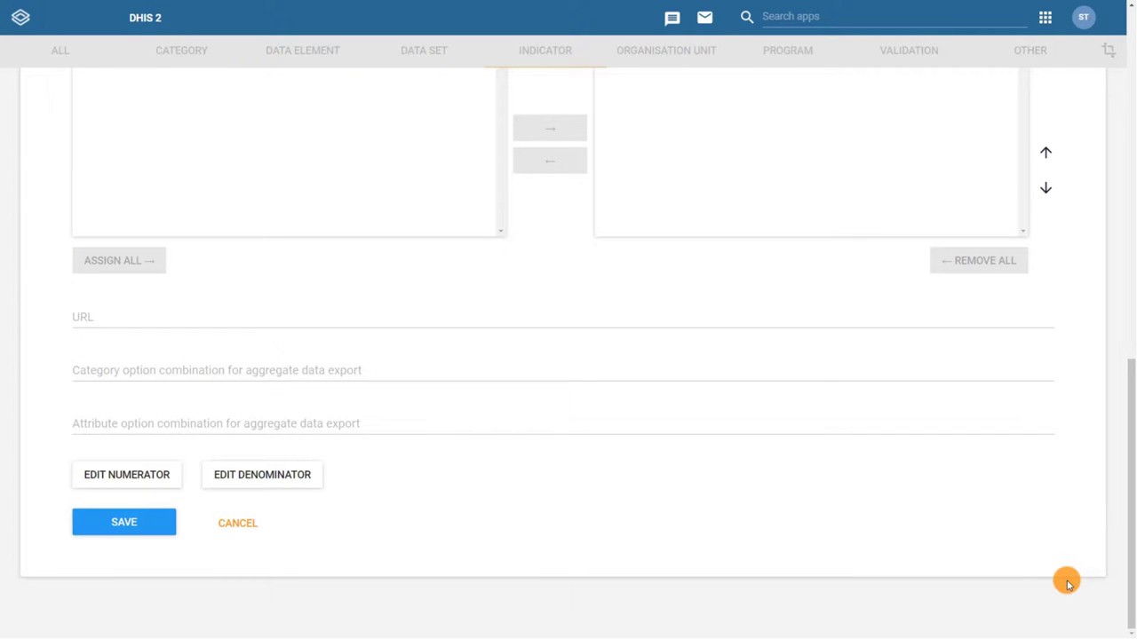
- Set the denominator to RMNCAH - ANC 1st visit with the description 'ANC 1st visits'
{"action": "left_click", "coordinate": [283, 475]}
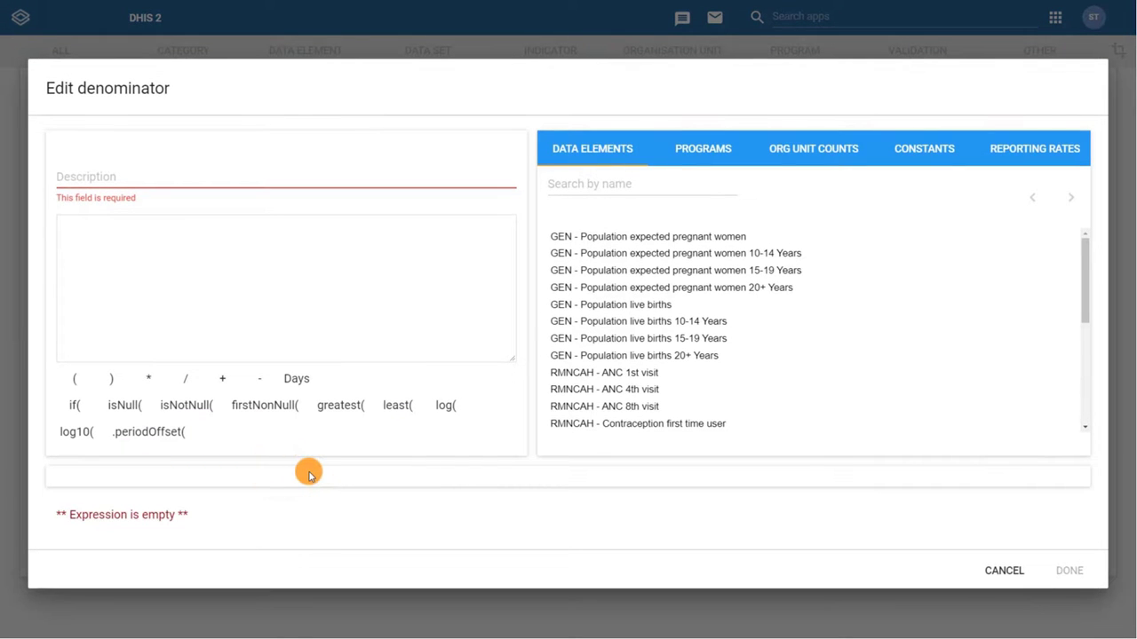
{"action": "left_click", "coordinate": [80, 178]}
{"action": "type", "text": "ANC 1st visits"}
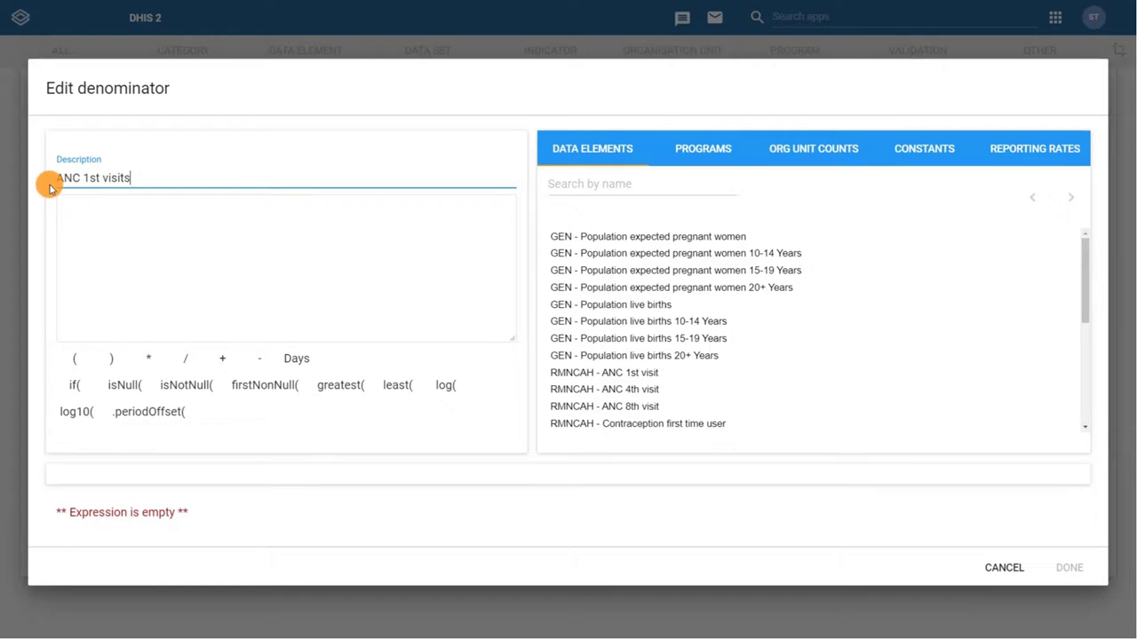
{"action": "left_click", "coordinate": [49, 189]}
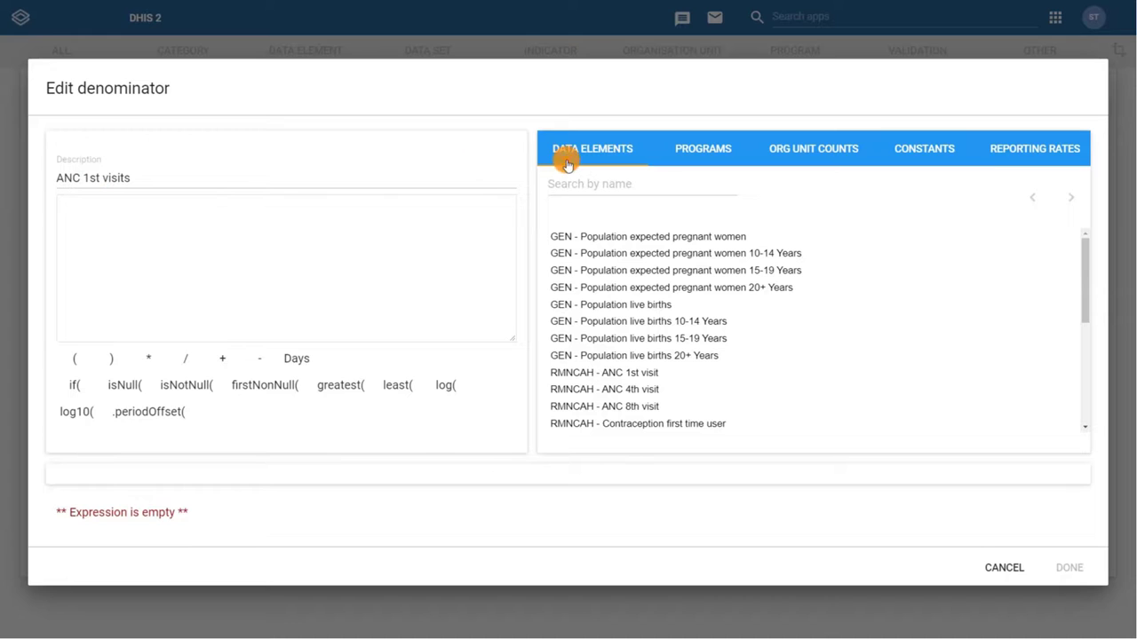
{"action": "left_click", "coordinate": [548, 184]}
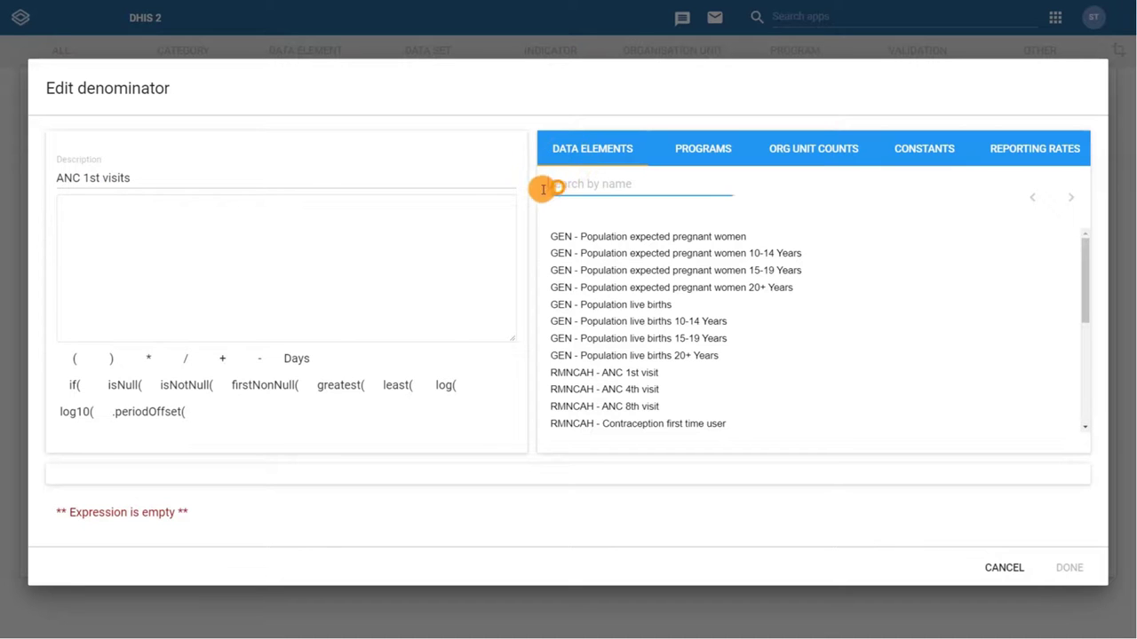
{"action": "type", "text": "ANC"}
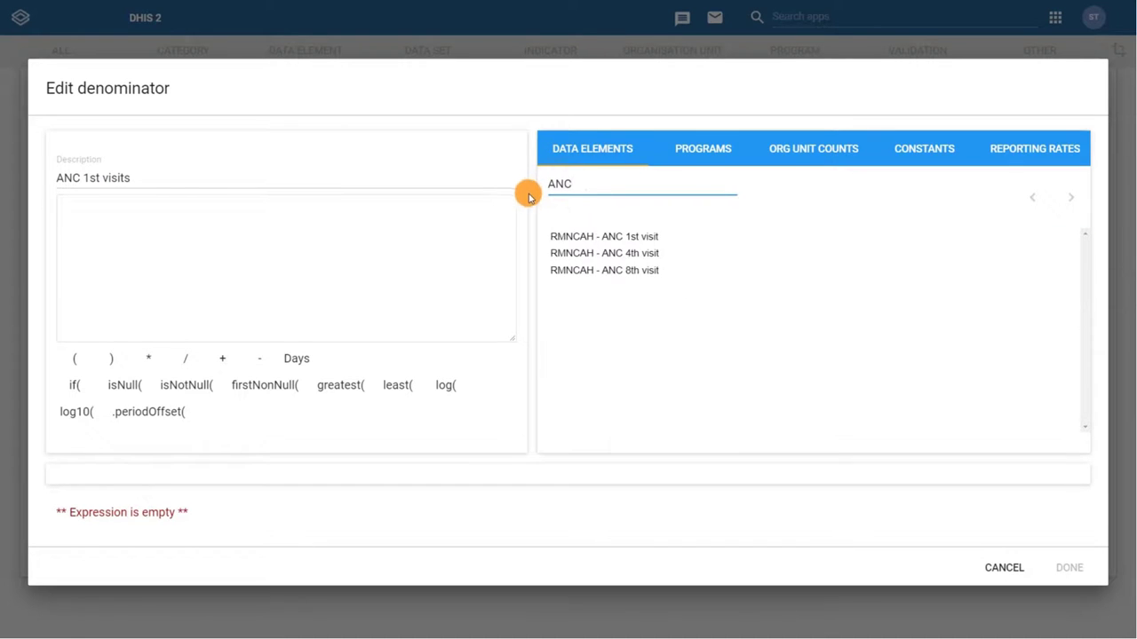
{"action": "left_click", "coordinate": [585, 237]}
{"action": "double_click", "coordinate": [585, 237]}
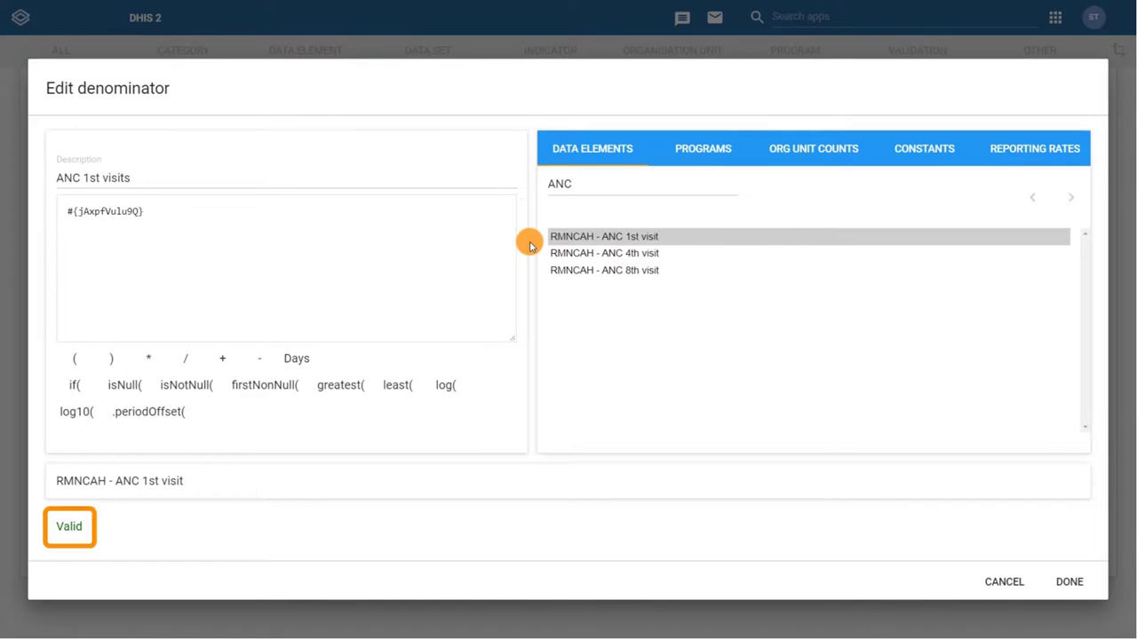
{"action": "left_click", "coordinate": [1071, 585]}
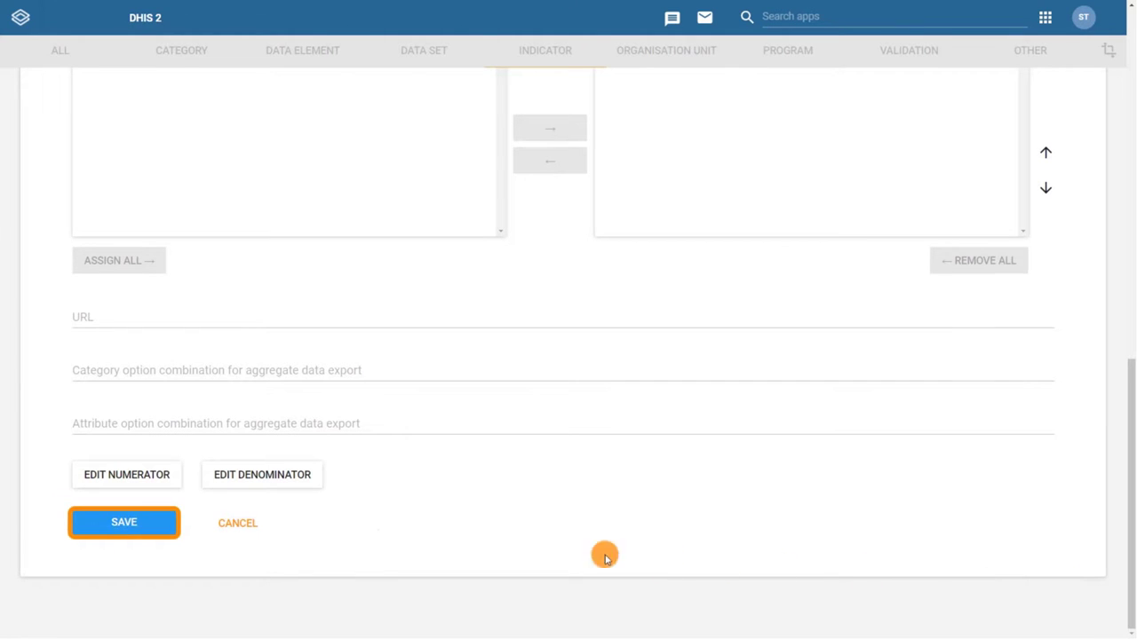
- Save the RMNCAH - ANC 1-8 dropout rate indicator
{"action": "left_click", "coordinate": [134, 525]}
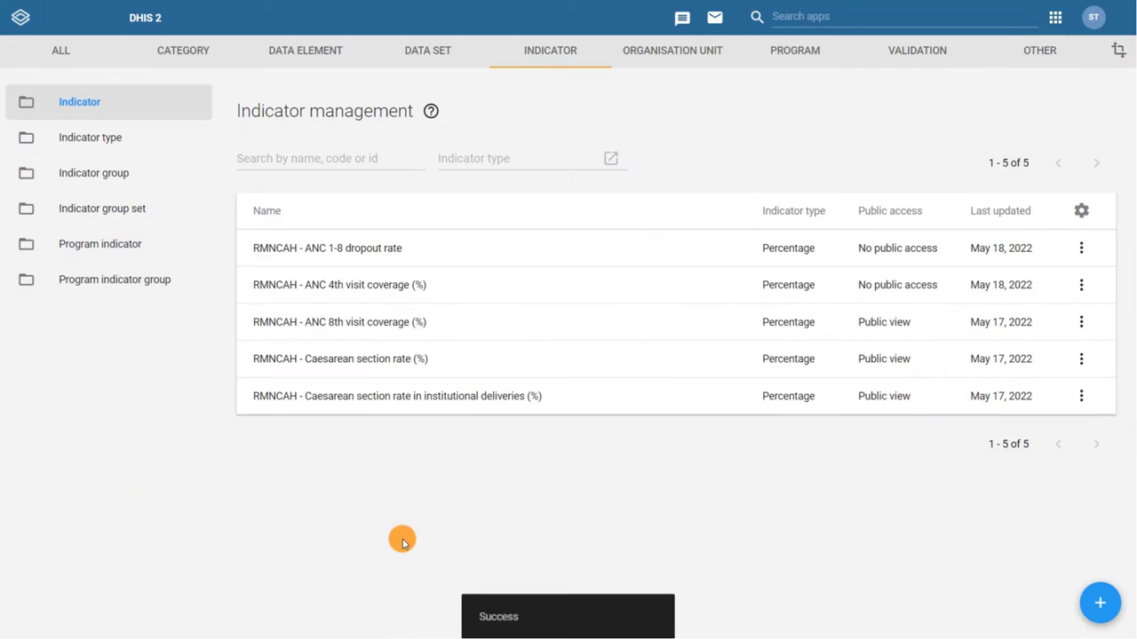